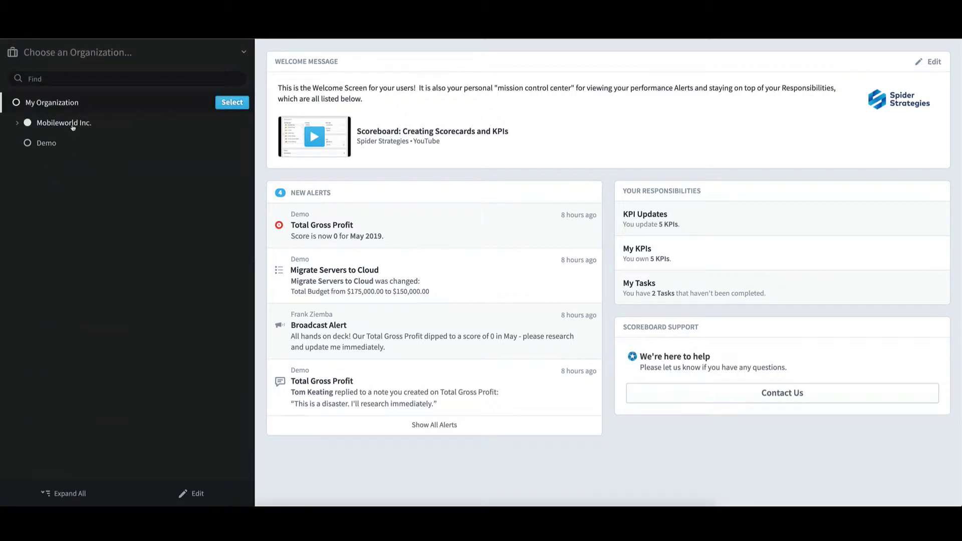
Step: Open the Mobileworld Inc. organization and start presenting its Monthly Staff Meeting briefing
{"action": "left_click", "coordinate": [68, 127]}
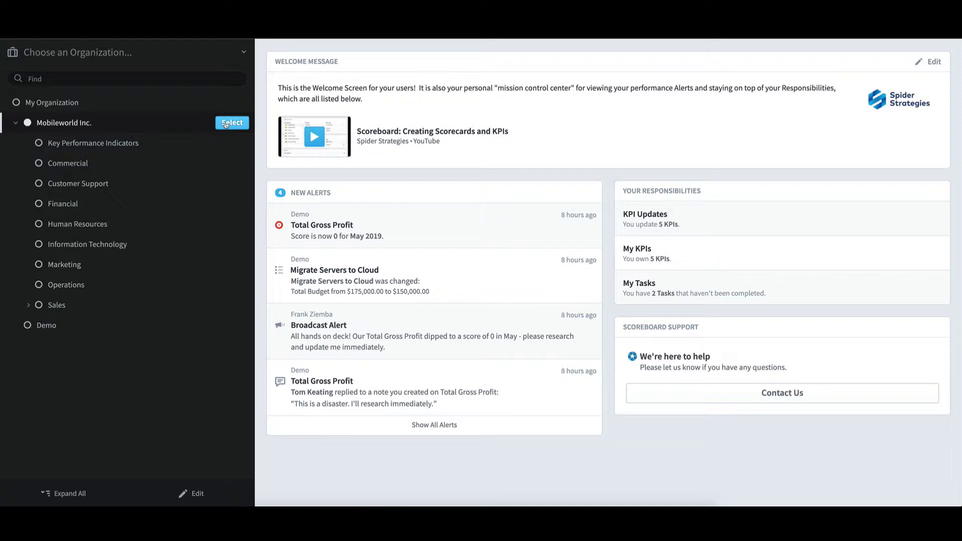
{"action": "left_click", "coordinate": [226, 123]}
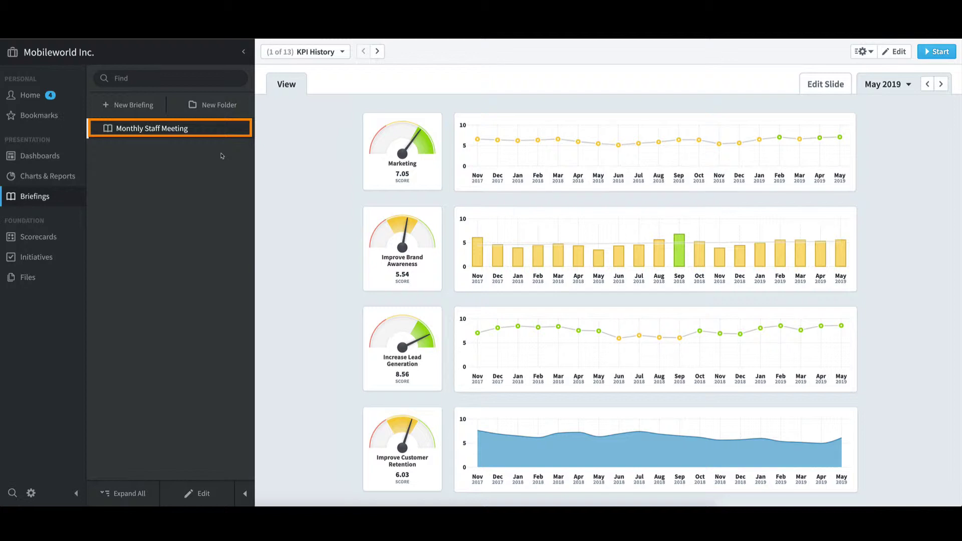
{"action": "left_click", "coordinate": [945, 52]}
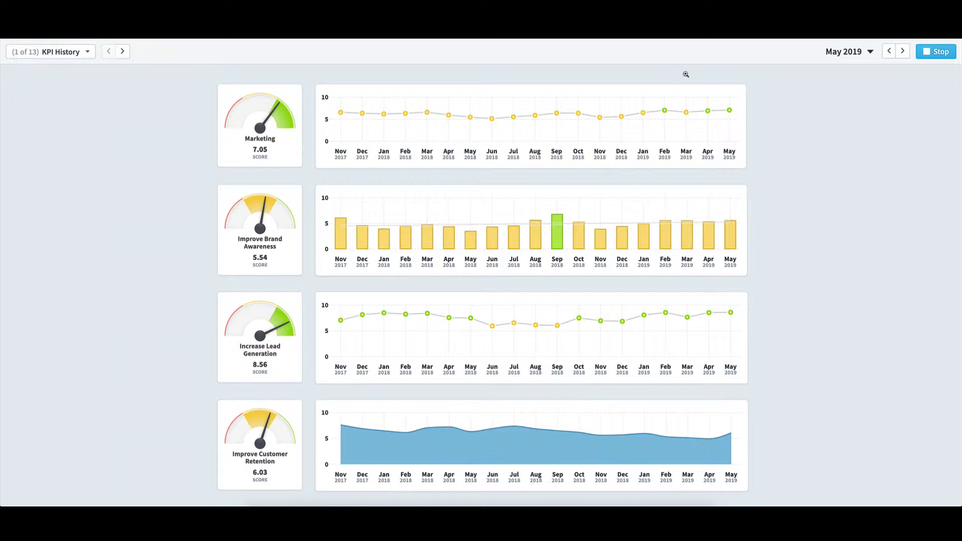
Step: Examine the KPI History slide up close, preview the slide after it, and jump to the Sales Report slide
{"action": "left_click", "coordinate": [686, 74]}
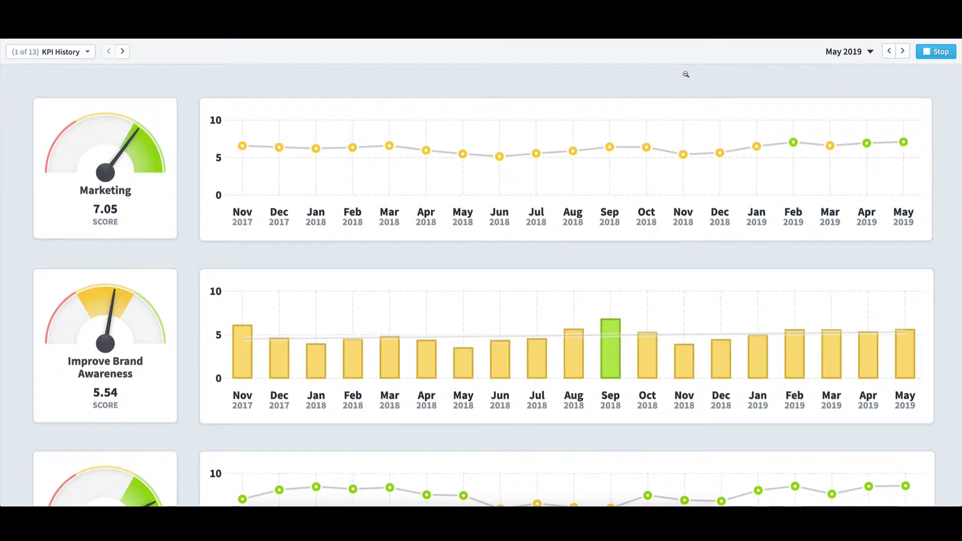
{"action": "left_click", "coordinate": [686, 74]}
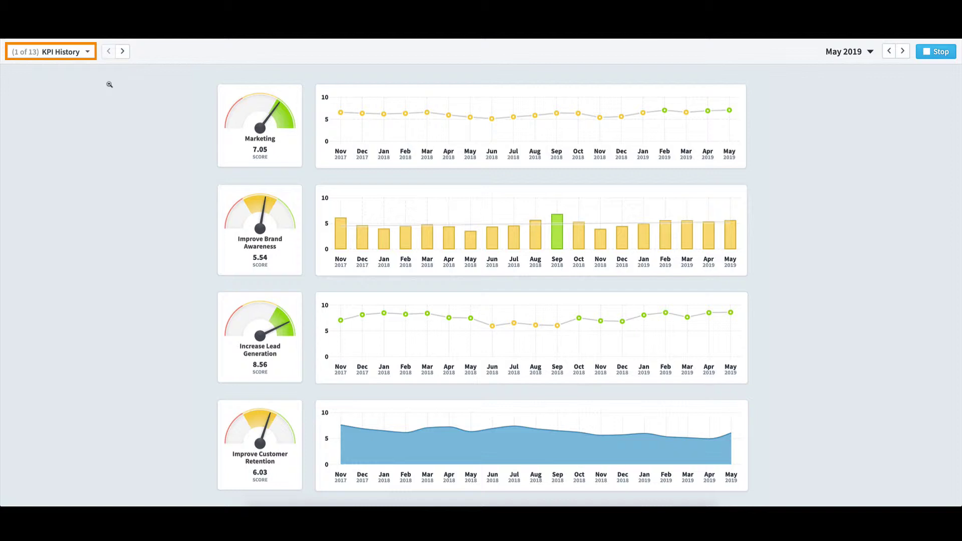
{"action": "left_click", "coordinate": [123, 52]}
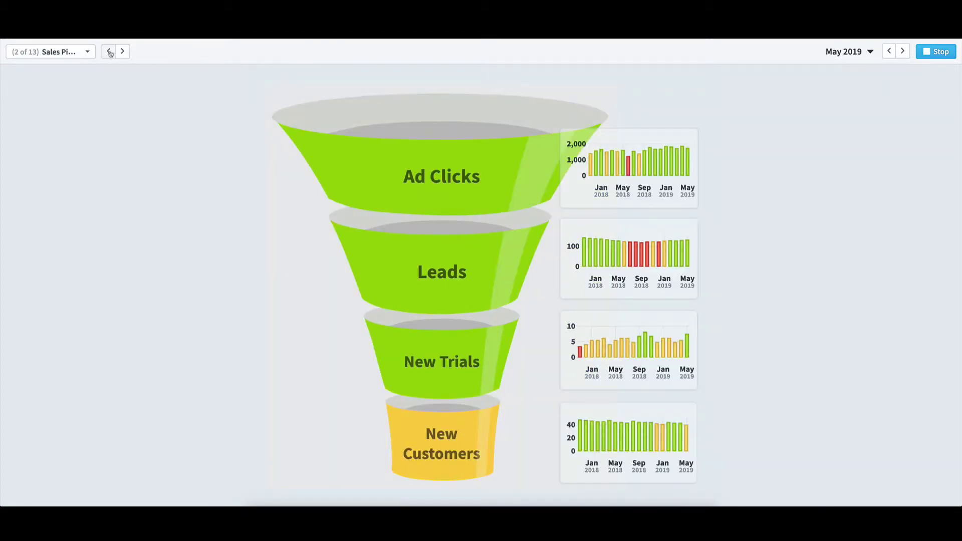
{"action": "left_click", "coordinate": [110, 52]}
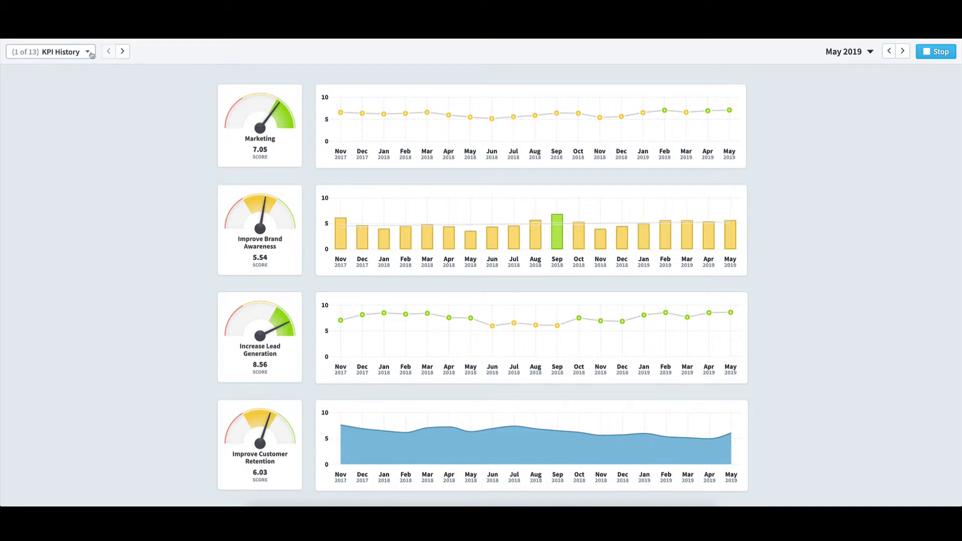
{"action": "left_click", "coordinate": [91, 53]}
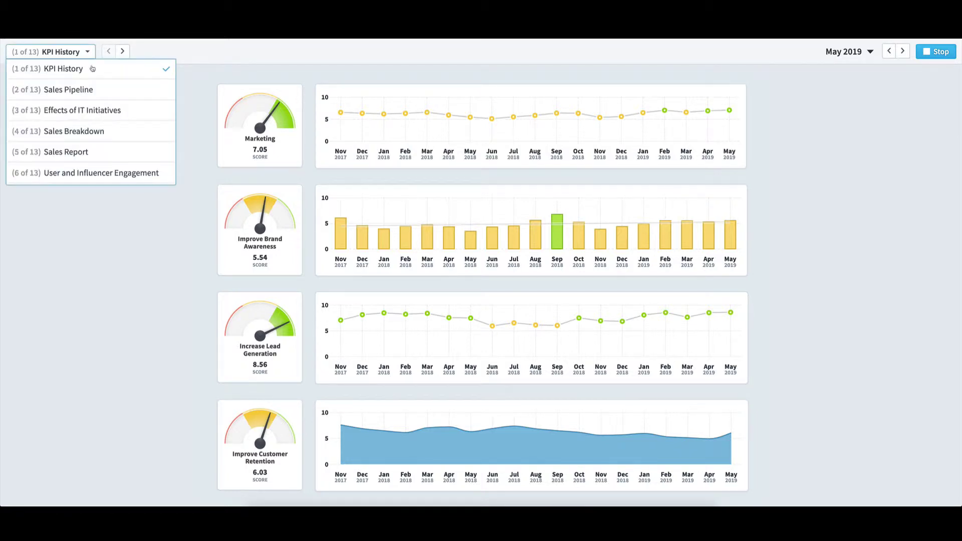
{"action": "left_click", "coordinate": [90, 151]}
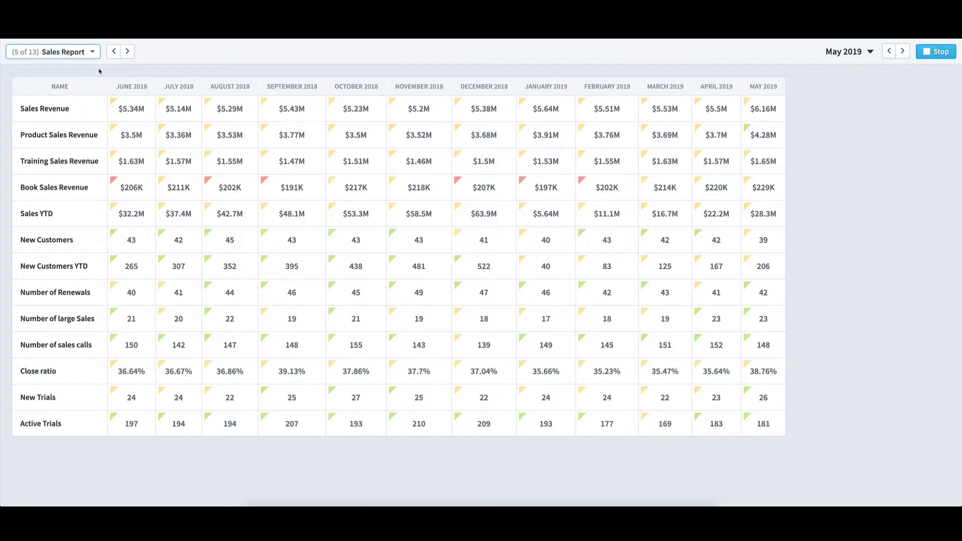
Step: Drill into the Sales Revenue KPI from the Sales Report slide and resume the presentation at that slide
{"action": "left_click", "coordinate": [61, 109]}
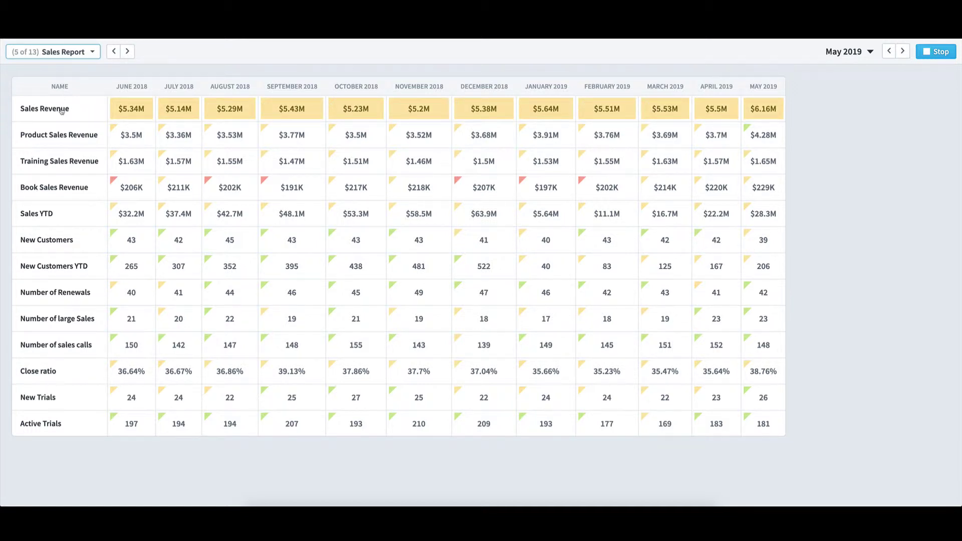
{"action": "left_click", "coordinate": [61, 110]}
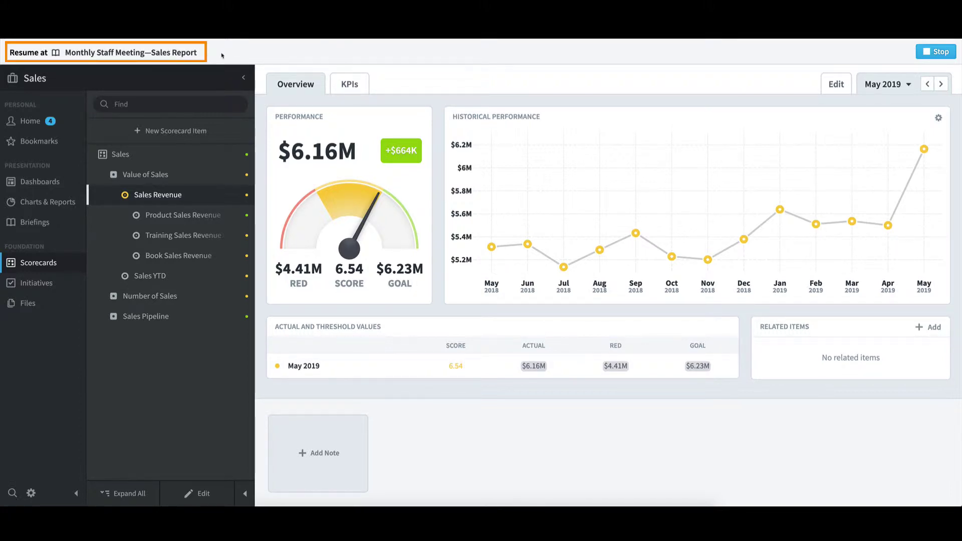
{"action": "left_click", "coordinate": [185, 53]}
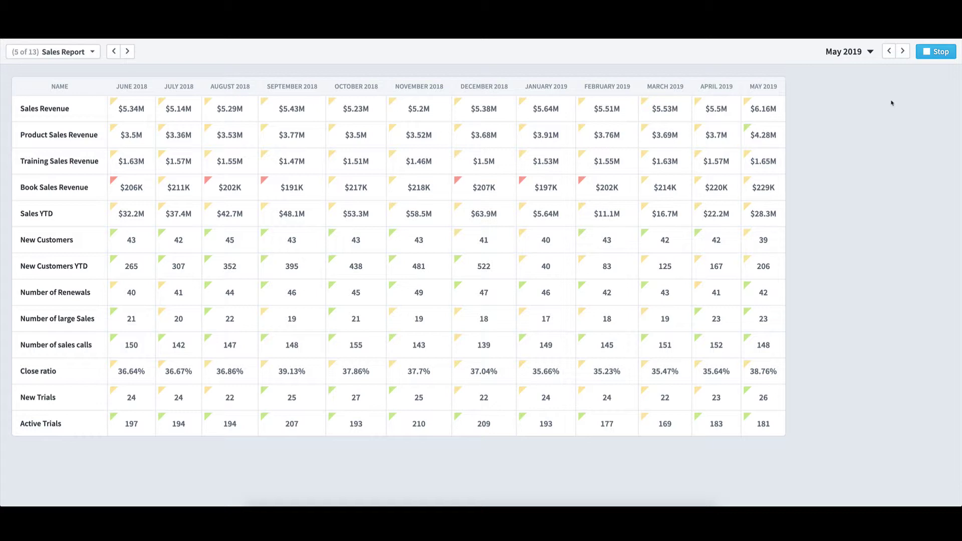
Step: Stop the briefing presentation and switch back to the Mobileworld Inc. organization
{"action": "left_click", "coordinate": [938, 52]}
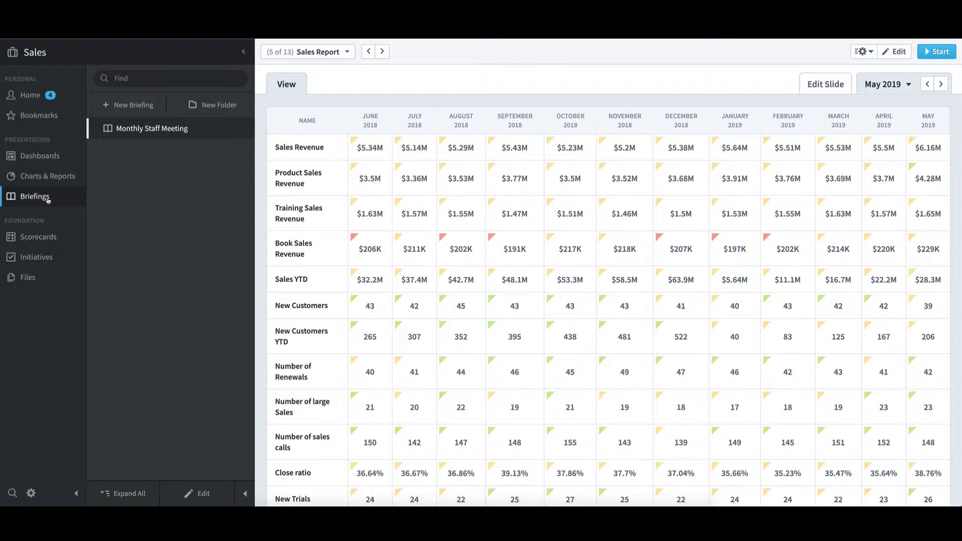
{"action": "left_click", "coordinate": [88, 59]}
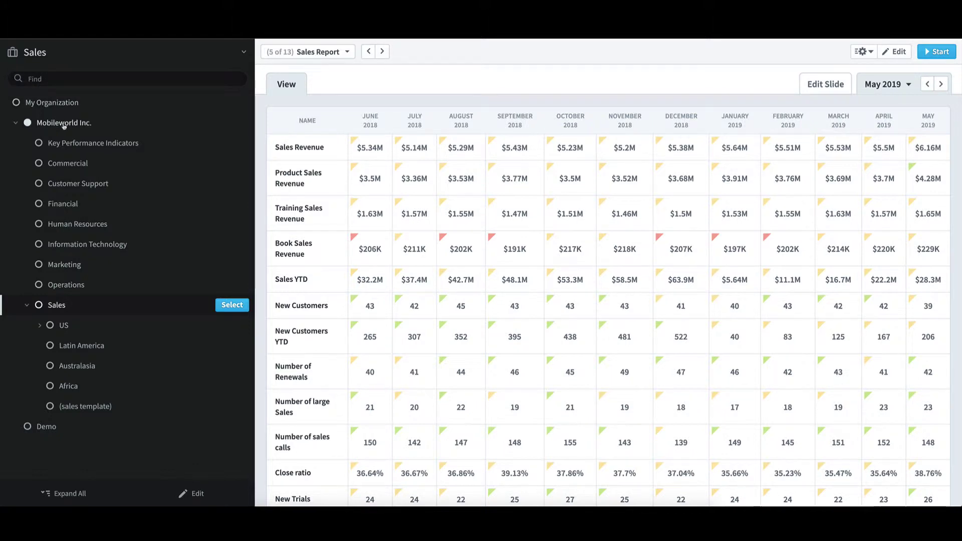
{"action": "left_click", "coordinate": [239, 122]}
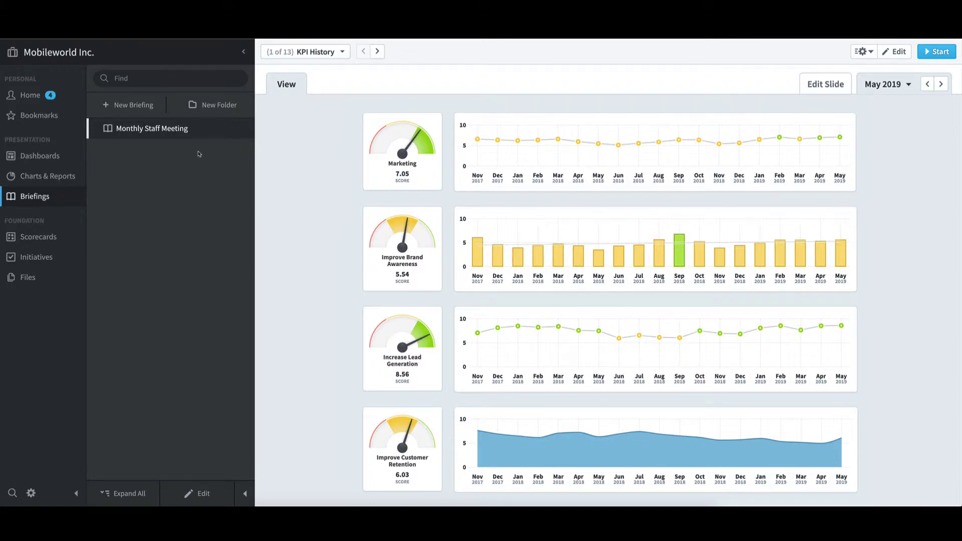
Step: Create a new briefing named "Corporate" in Mobileworld Inc
{"action": "left_click", "coordinate": [149, 109]}
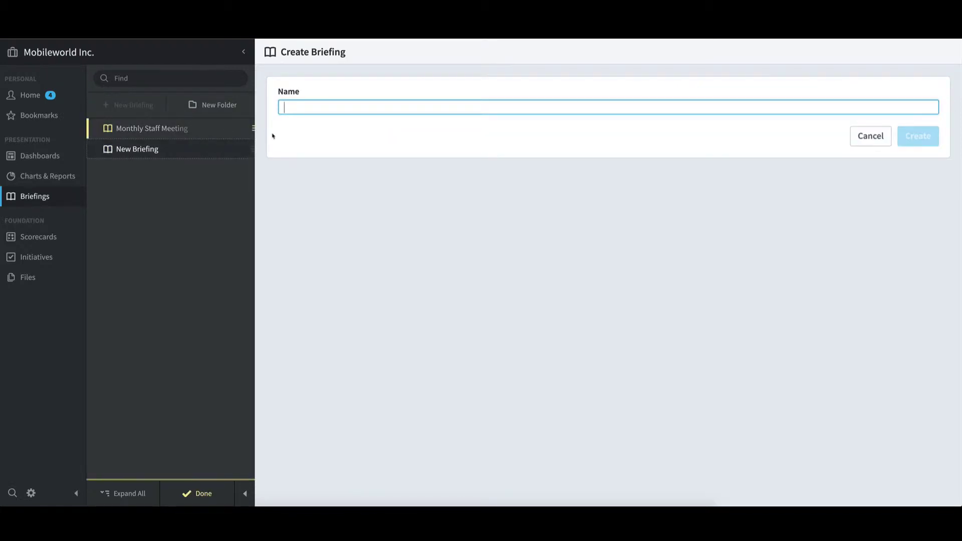
{"action": "type", "text": "Corporate"}
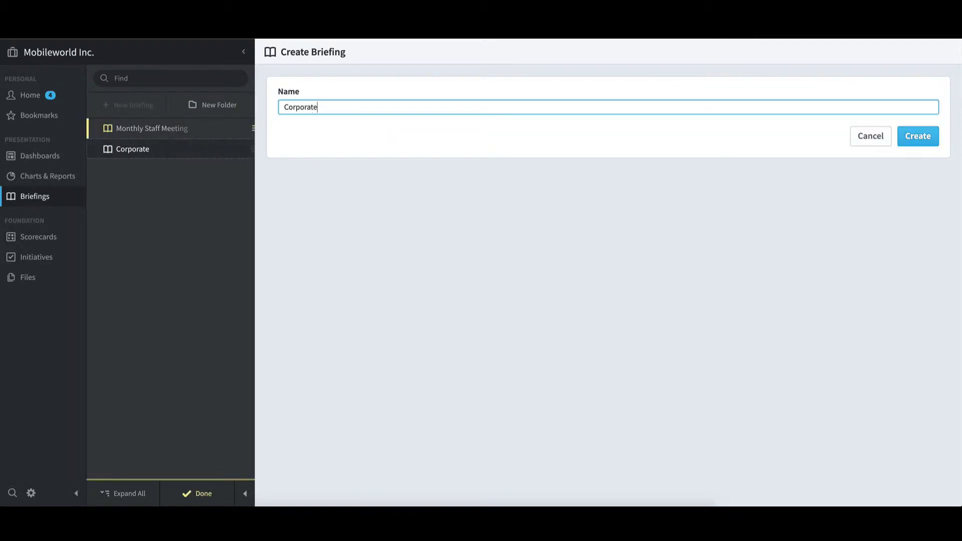
{"action": "left_click", "coordinate": [935, 139]}
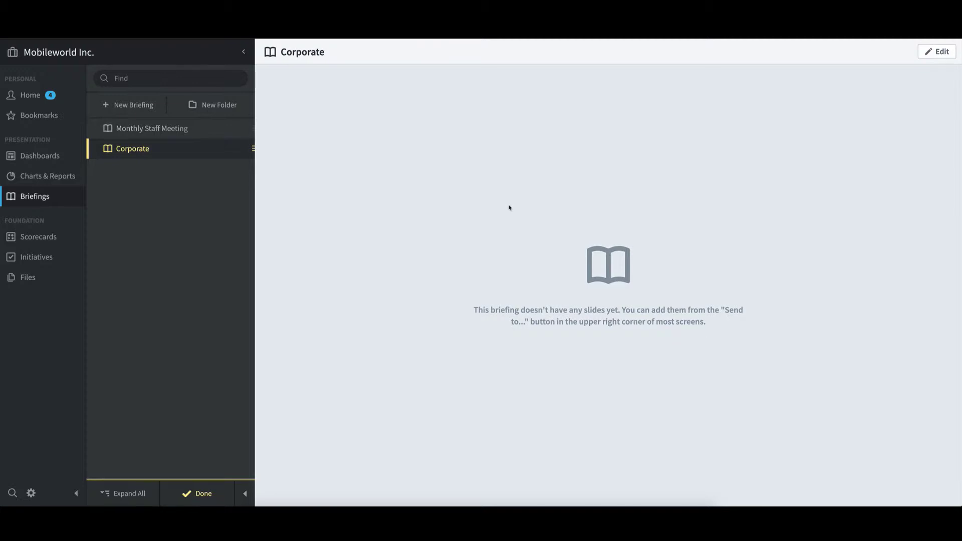
Step: Send the KPI History dashboard to the Corporate briefing as a new slide
{"action": "left_click", "coordinate": [60, 158]}
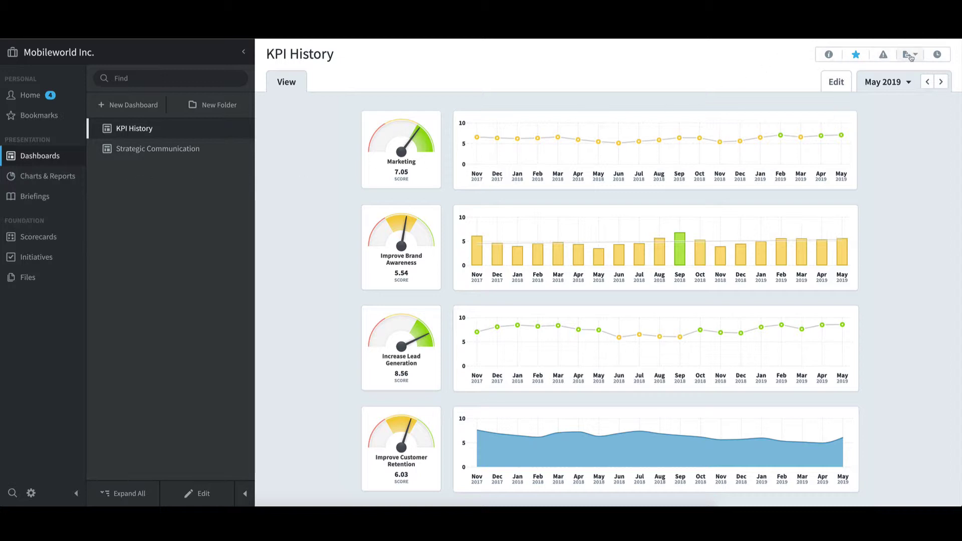
{"action": "left_click", "coordinate": [910, 55]}
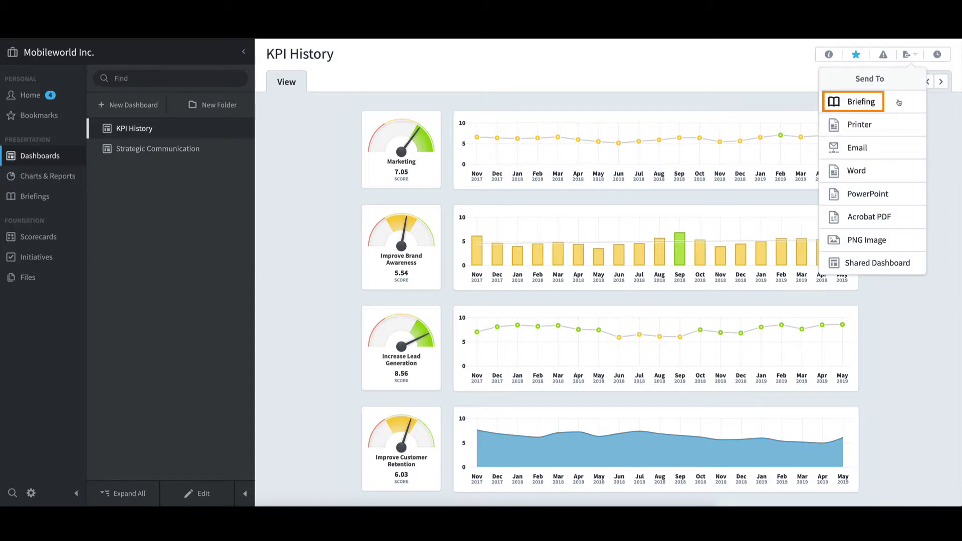
{"action": "left_click", "coordinate": [899, 102]}
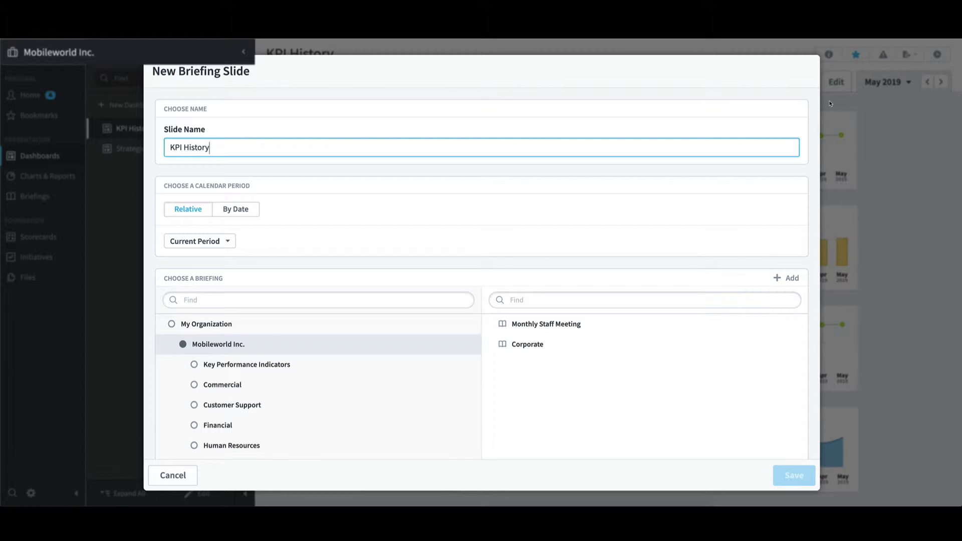
{"action": "left_click", "coordinate": [535, 346]}
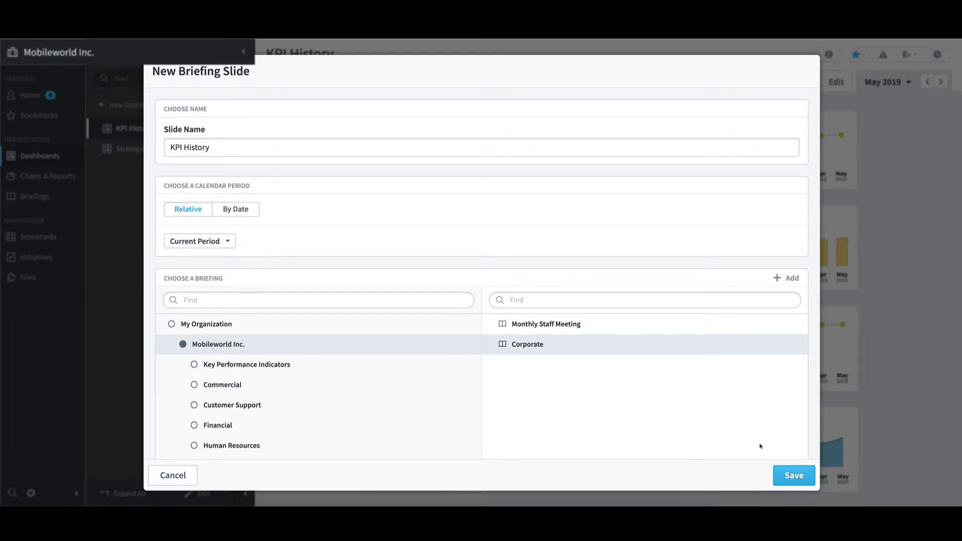
{"action": "left_click", "coordinate": [811, 476]}
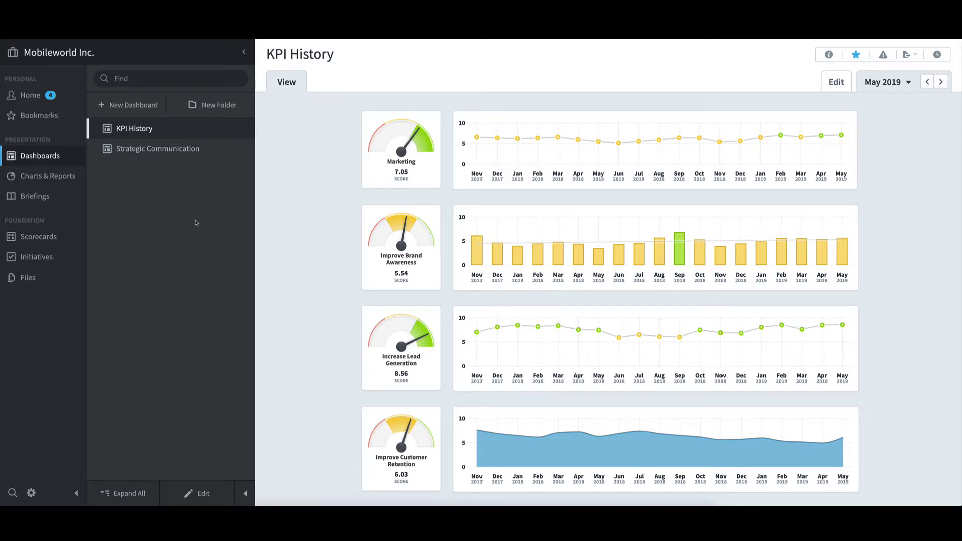
Step: Send the Financial Overview report to the Corporate briefing as a new slide
{"action": "left_click", "coordinate": [67, 178]}
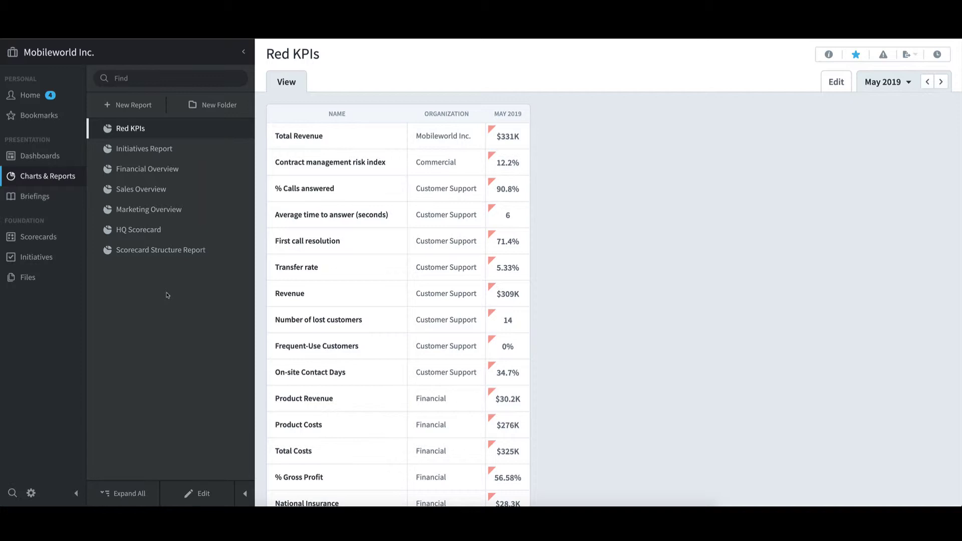
{"action": "left_click", "coordinate": [156, 169]}
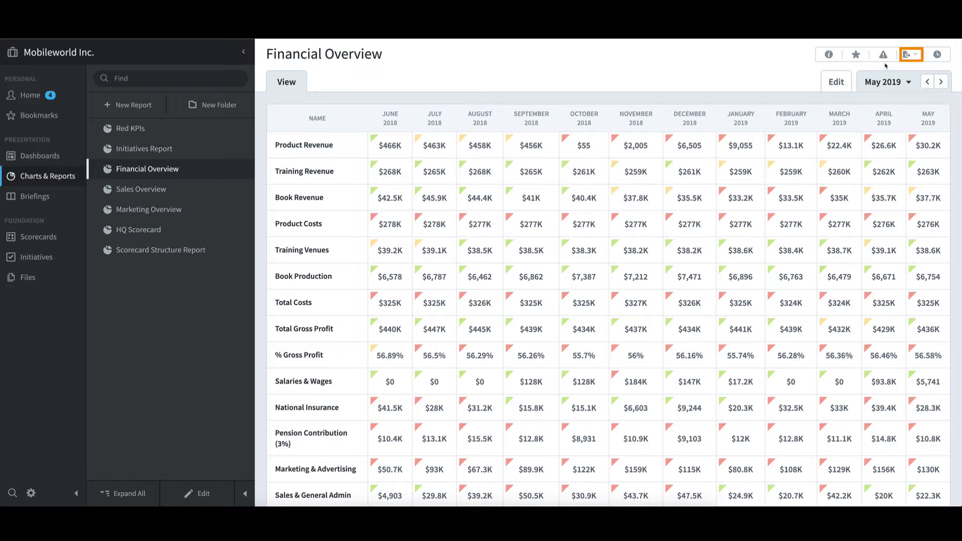
{"action": "left_click", "coordinate": [916, 58]}
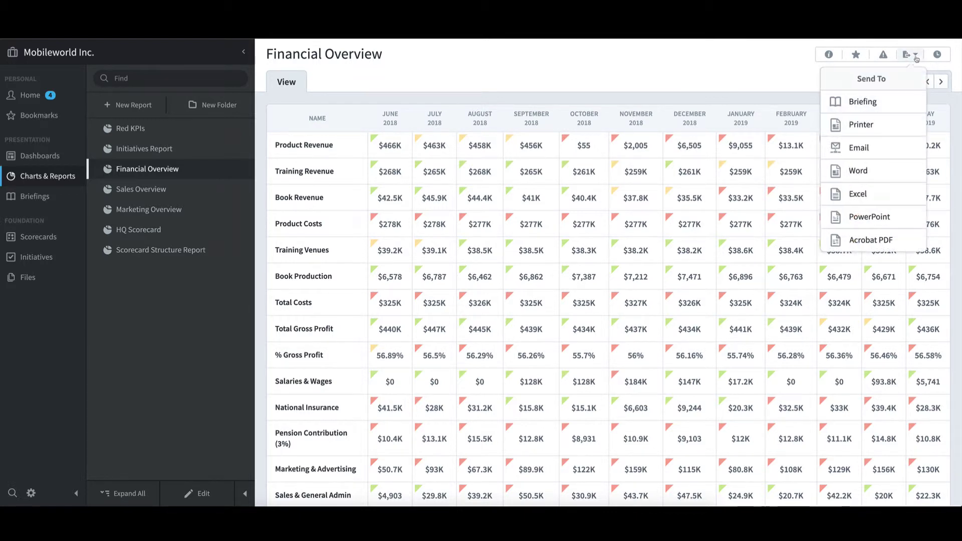
{"action": "left_click", "coordinate": [896, 103]}
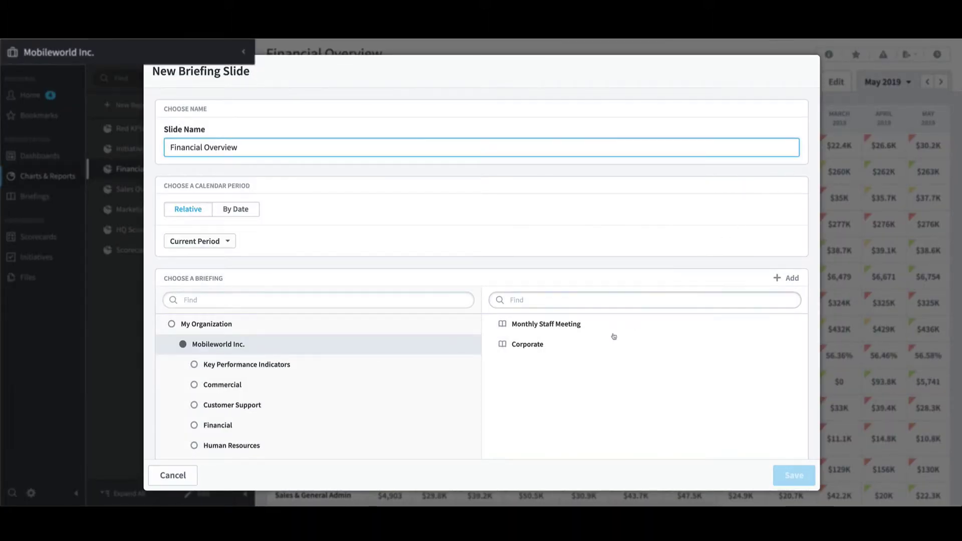
{"action": "left_click", "coordinate": [540, 344]}
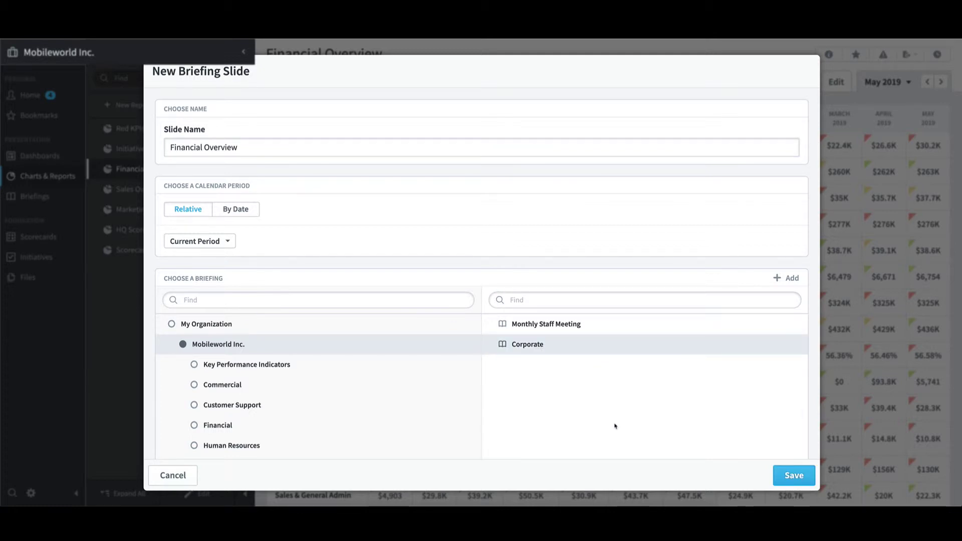
{"action": "left_click", "coordinate": [812, 475]}
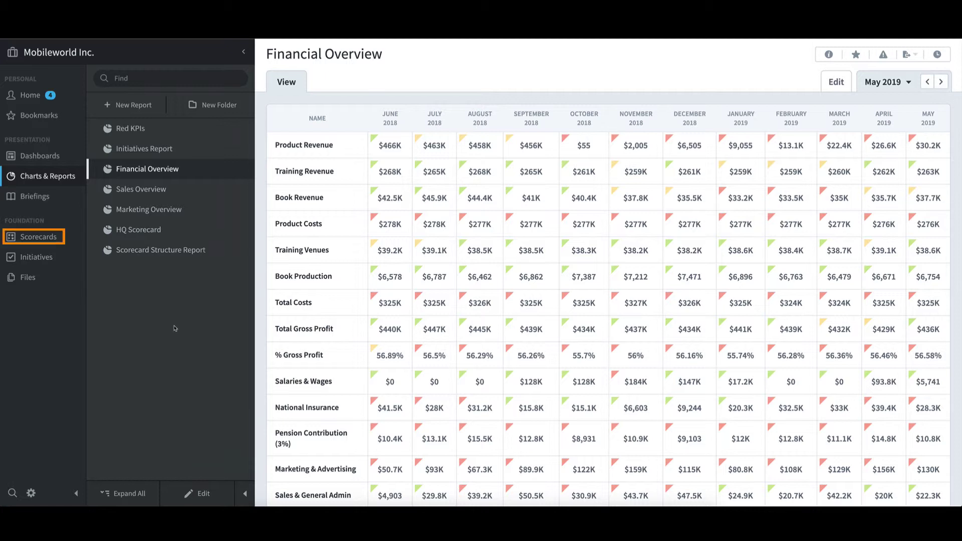
Step: Send the Increase Revenue item under Financial in the Mobileworld Scorecard to the Corporate briefing as a new slide
{"action": "left_click", "coordinate": [57, 238]}
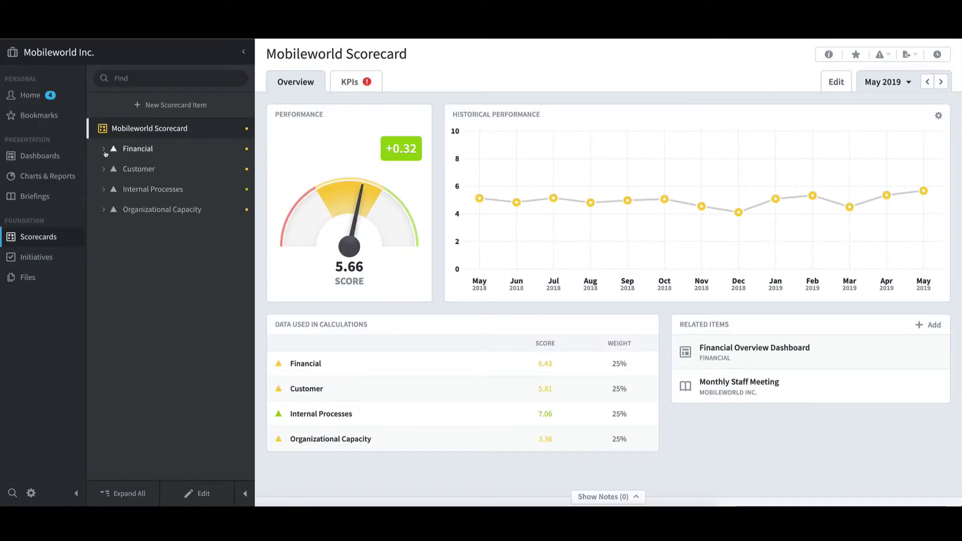
{"action": "left_click", "coordinate": [104, 152]}
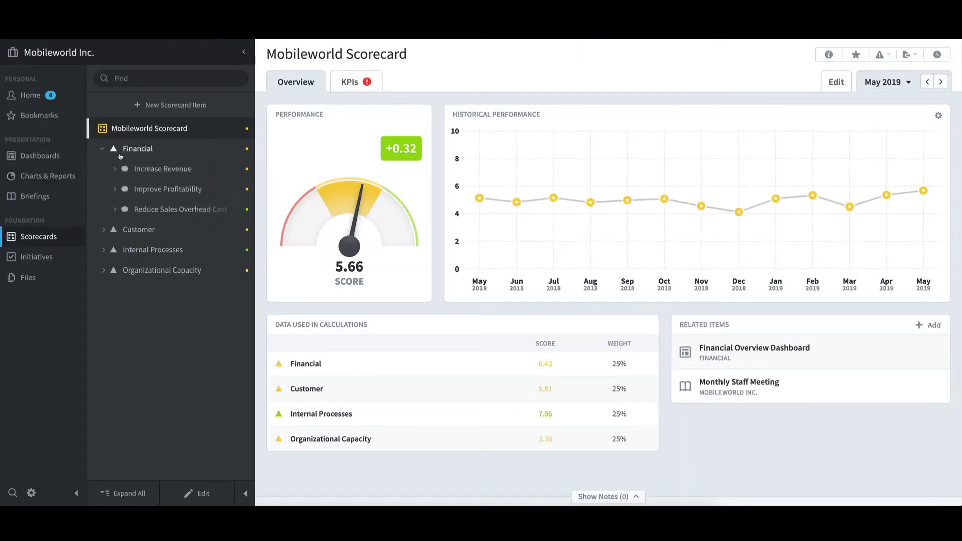
{"action": "left_click", "coordinate": [157, 170]}
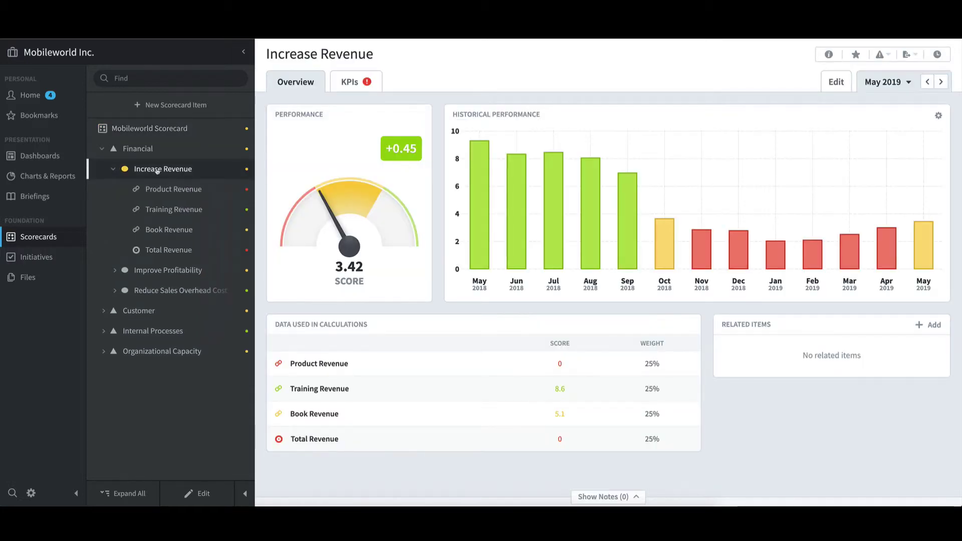
{"action": "left_click", "coordinate": [911, 57]}
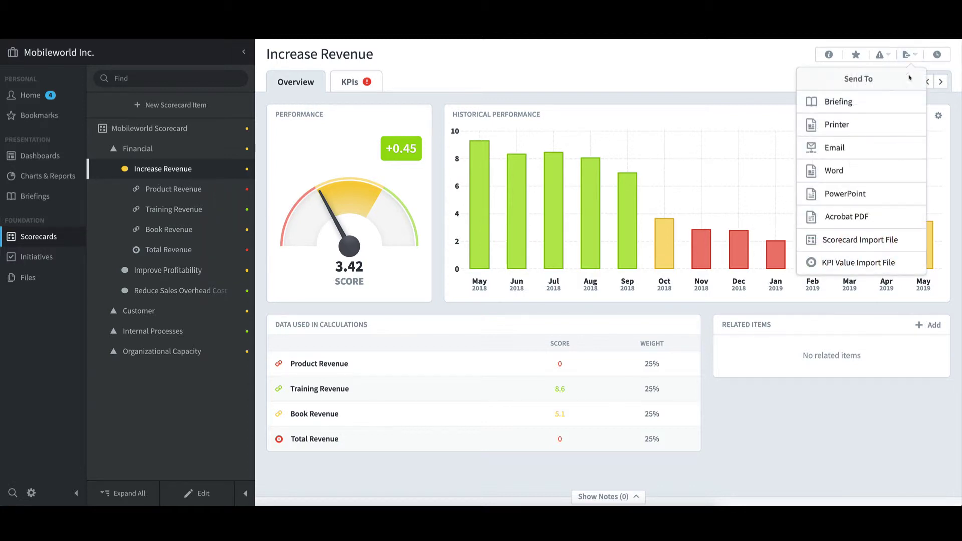
{"action": "left_click", "coordinate": [871, 103]}
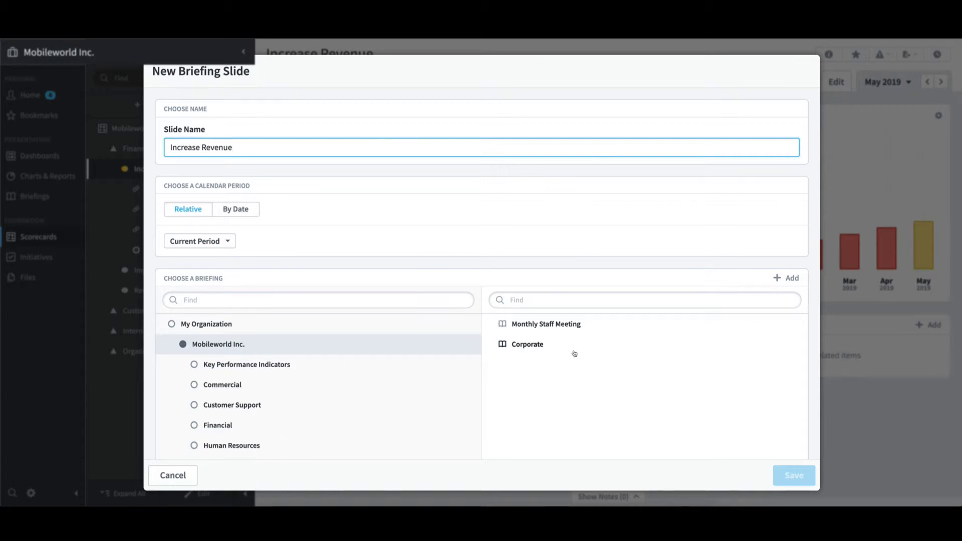
{"action": "left_click", "coordinate": [530, 347]}
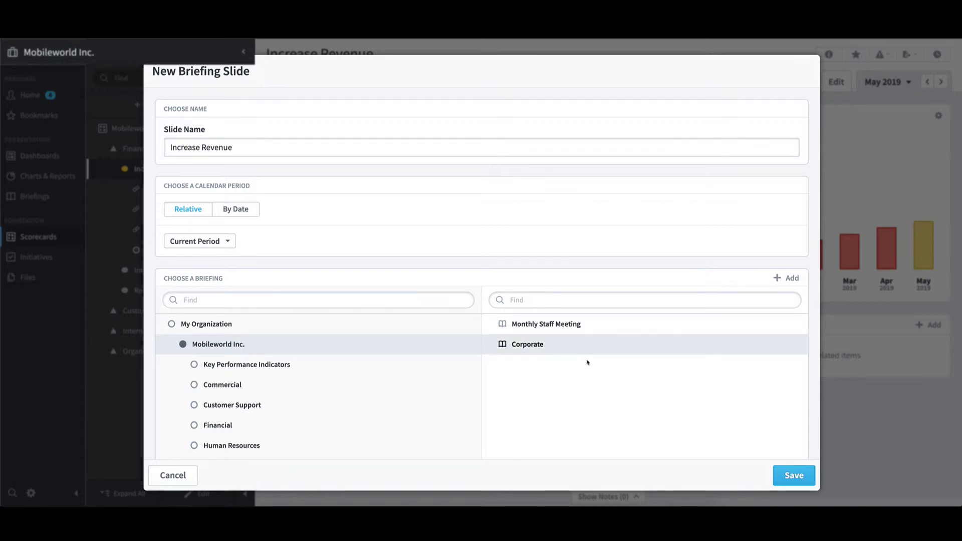
{"action": "left_click", "coordinate": [797, 475]}
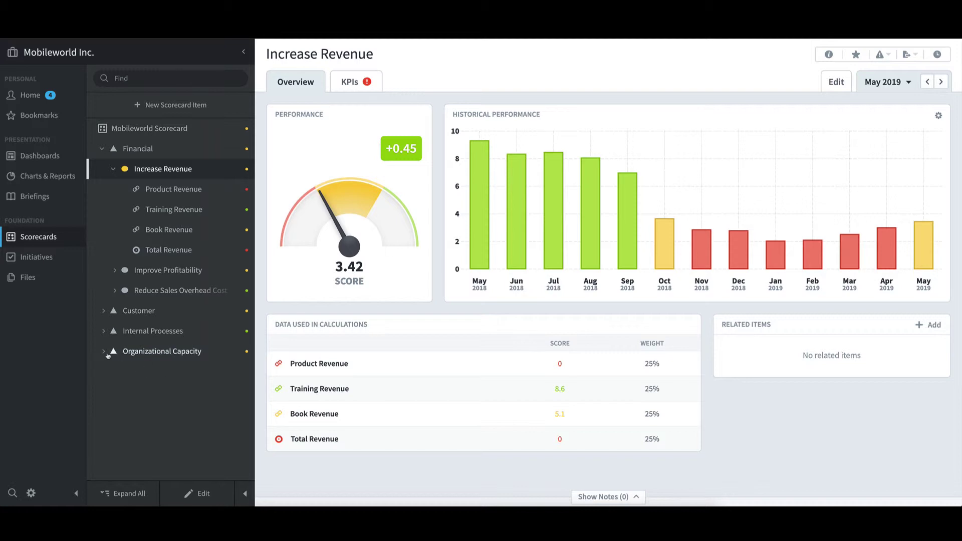
Step: Send the Build a SEO Capability initiative to the Corporate briefing as a new slide
{"action": "left_click", "coordinate": [52, 260]}
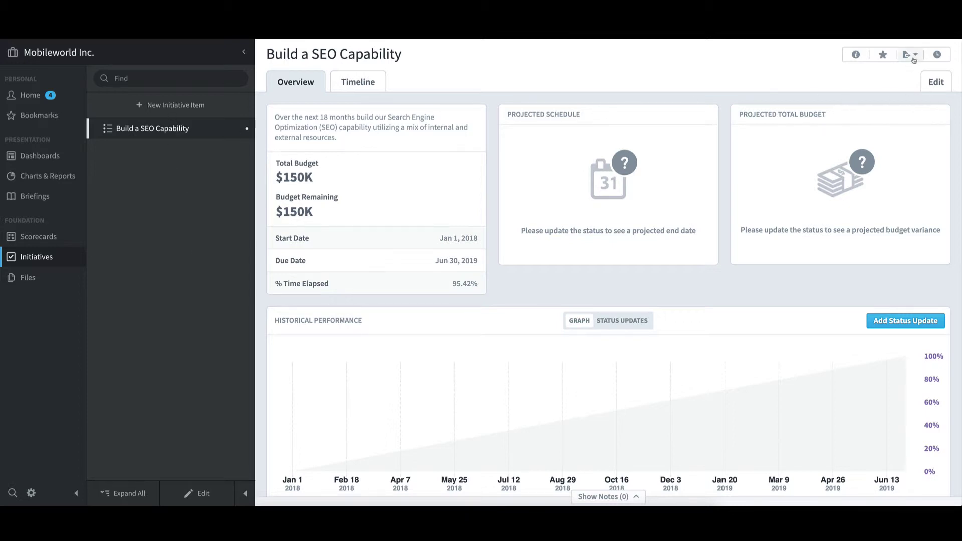
{"action": "left_click", "coordinate": [915, 59]}
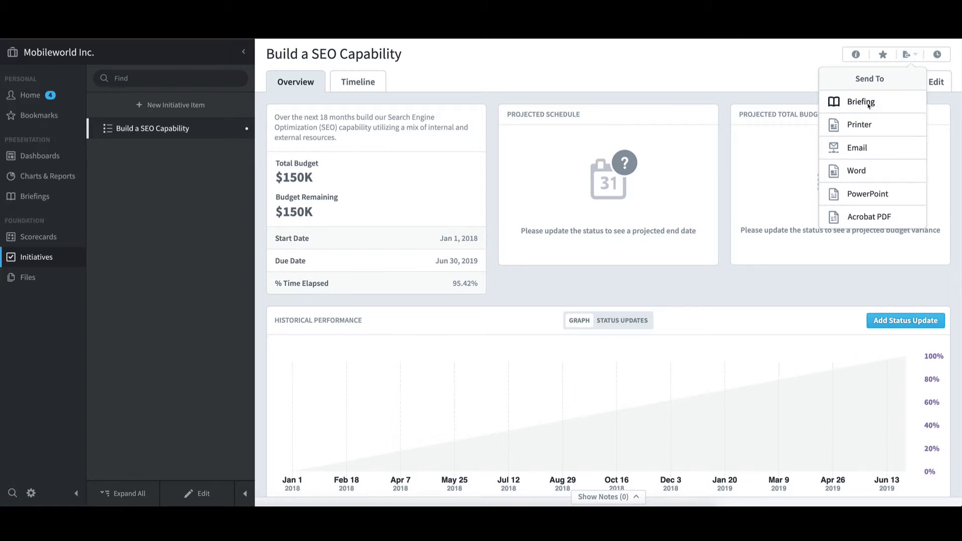
{"action": "left_click", "coordinate": [868, 107]}
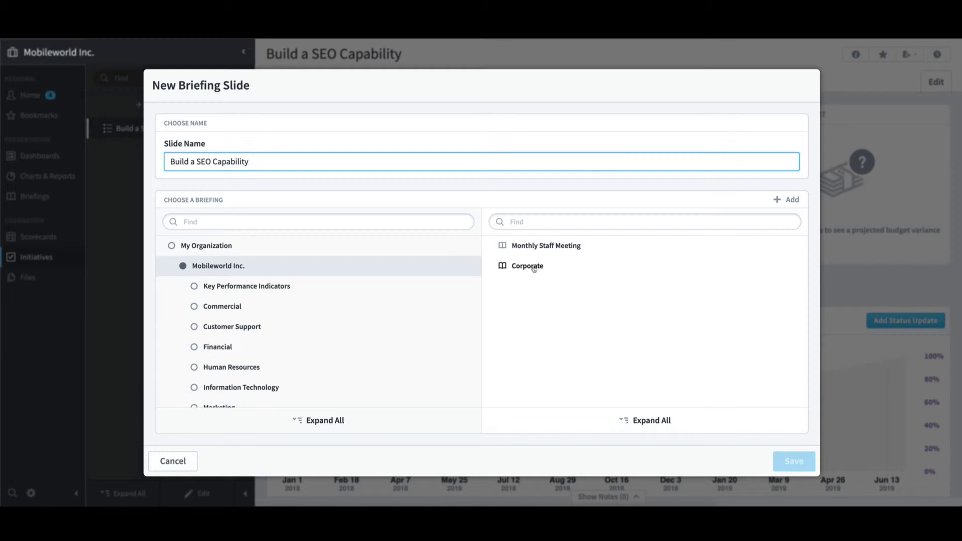
{"action": "left_click", "coordinate": [532, 270]}
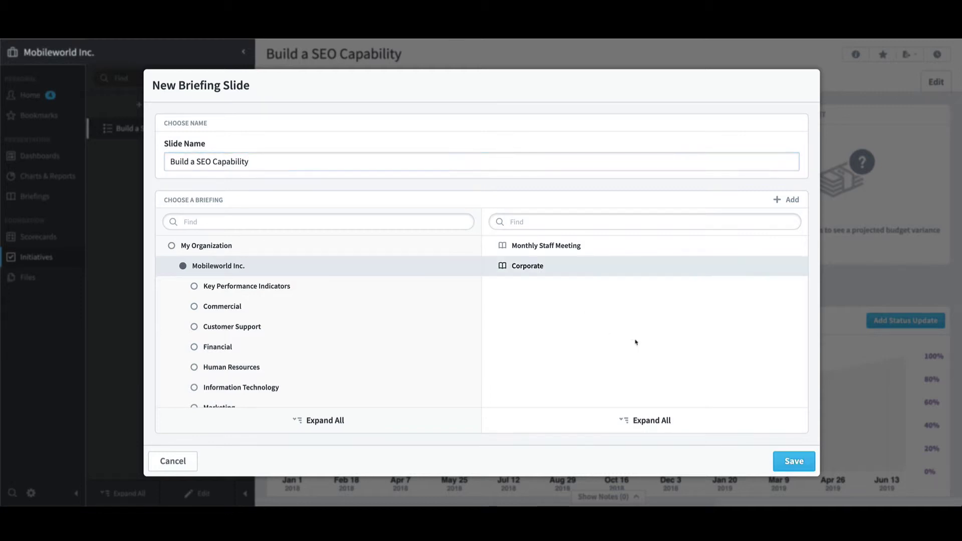
{"action": "left_click", "coordinate": [794, 462]}
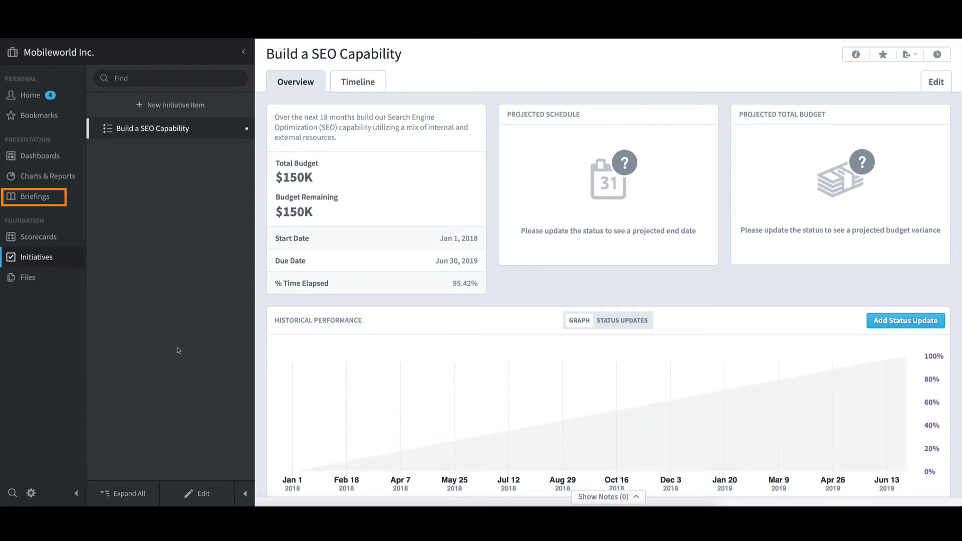
Step: Start presenting the Corporate briefing and jump to its Financial Overview slide
{"action": "left_click", "coordinate": [43, 198]}
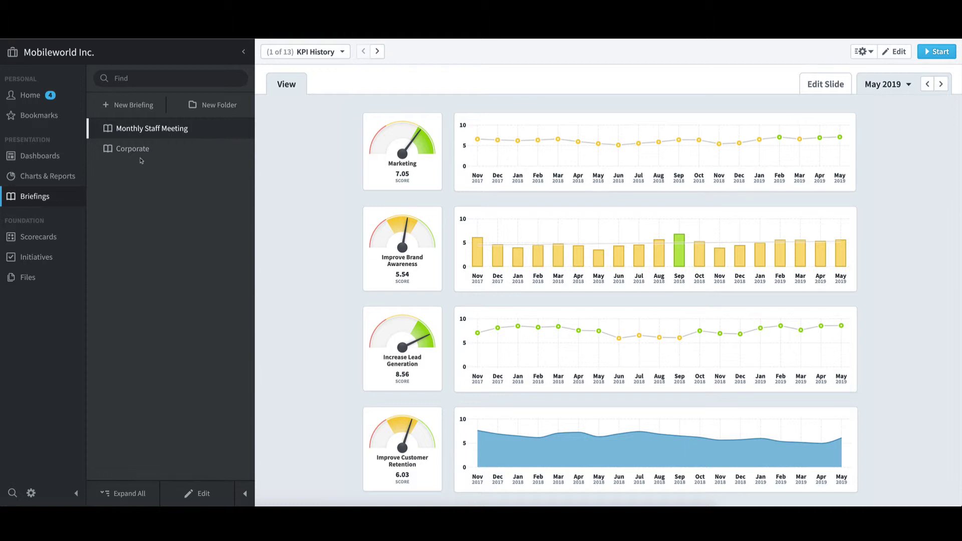
{"action": "left_click", "coordinate": [143, 155]}
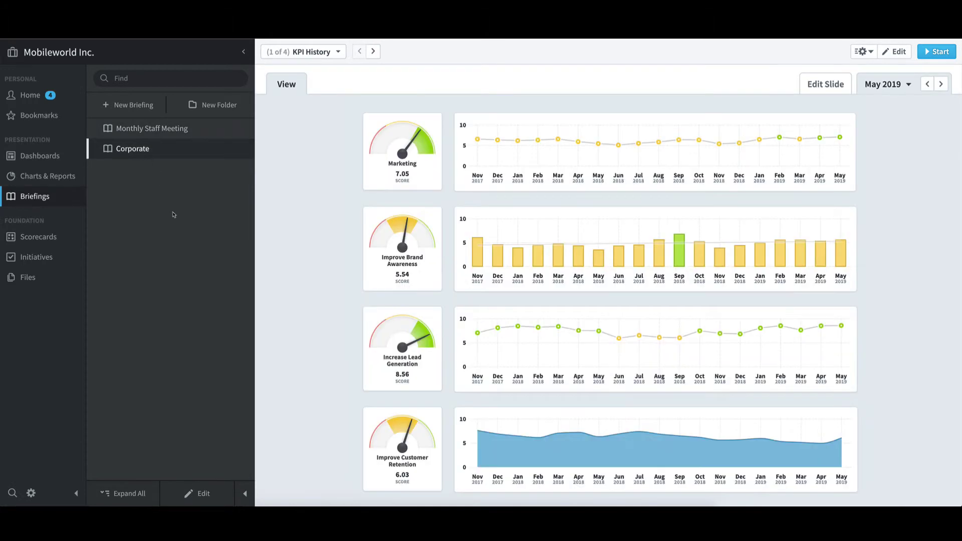
{"action": "left_click", "coordinate": [937, 52]}
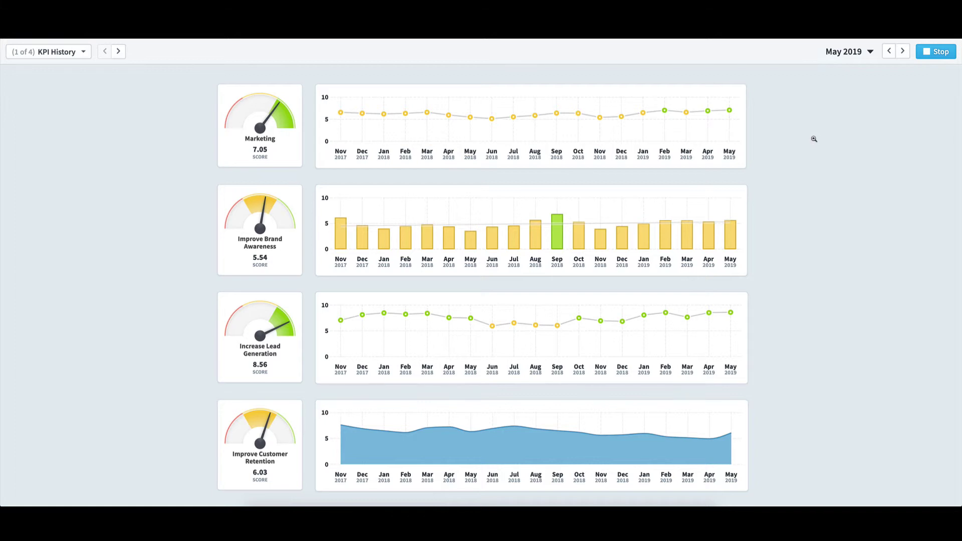
{"action": "left_click", "coordinate": [88, 54]}
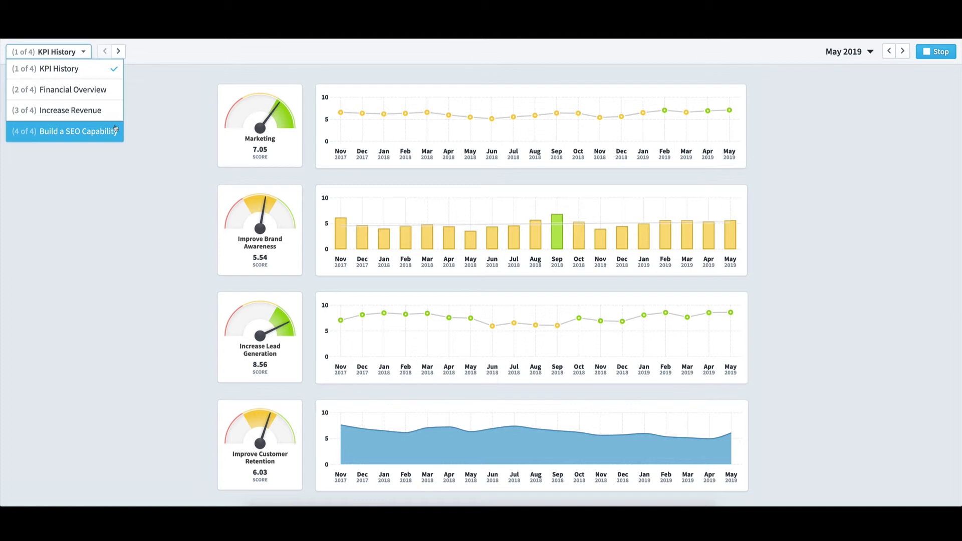
{"action": "left_click", "coordinate": [114, 96]}
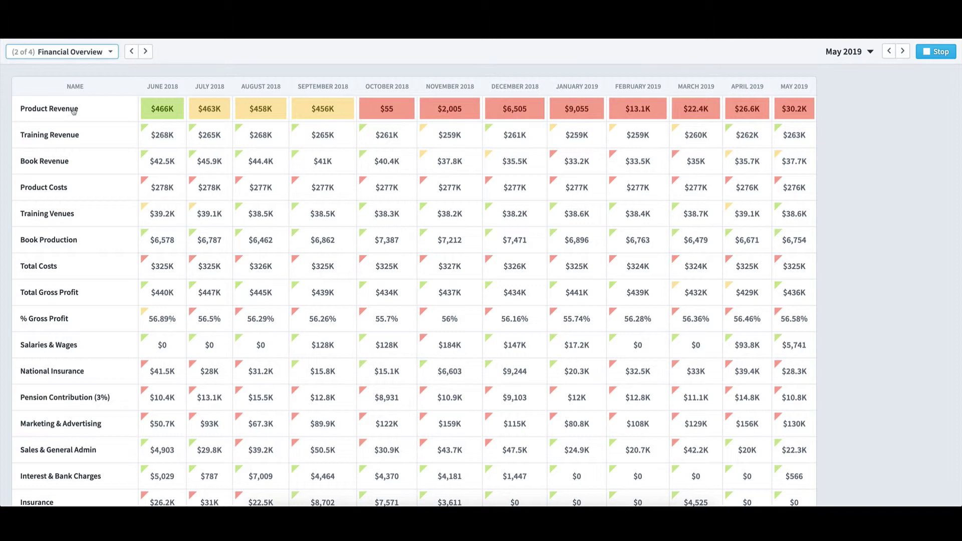
Step: Drill into the Product Revenue KPI from the slide, resume the briefing at Financial Overview, and stop the presentation
{"action": "left_click", "coordinate": [74, 110]}
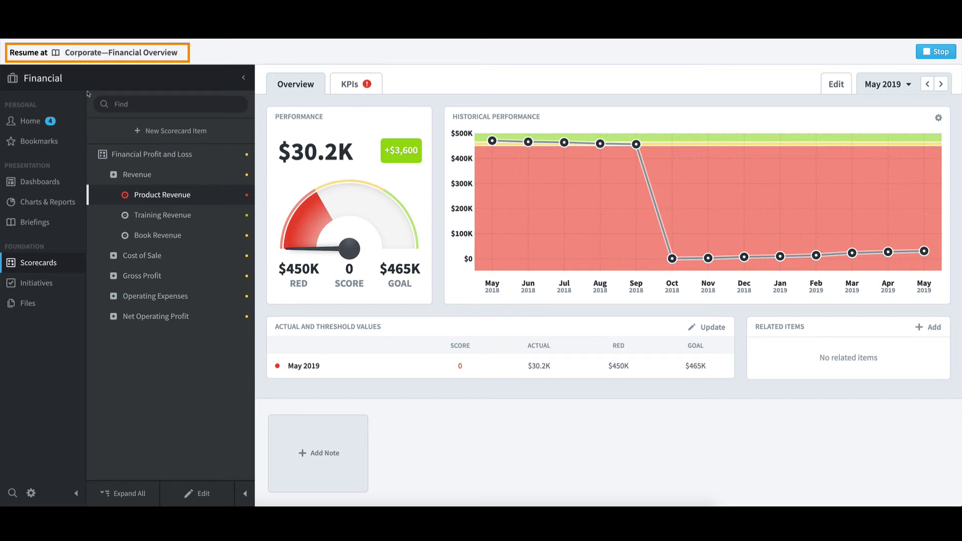
{"action": "left_click", "coordinate": [137, 53]}
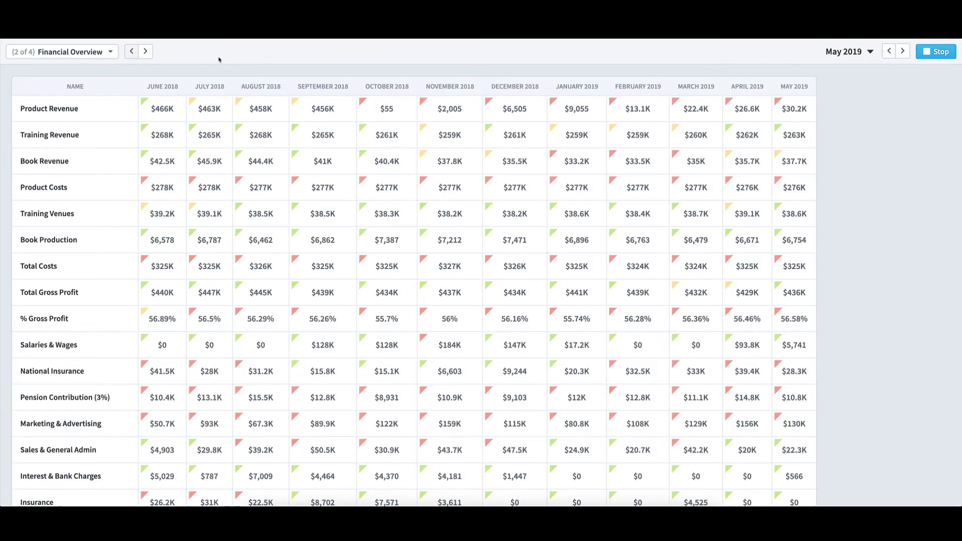
{"action": "left_click", "coordinate": [937, 51]}
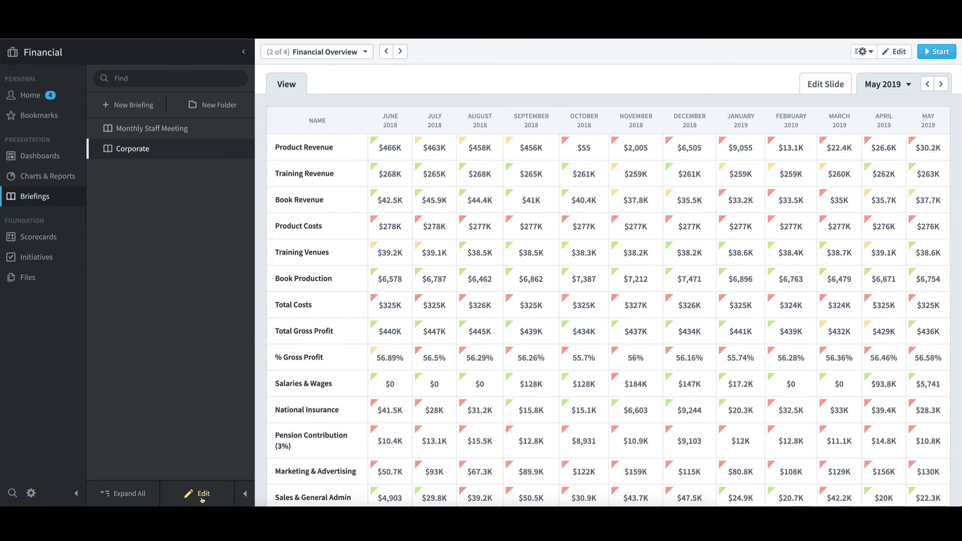
Step: Start deleting the Financial Overview slide while editing the Corporate briefing, but cancel the deletion and finish editing
{"action": "left_click", "coordinate": [202, 496]}
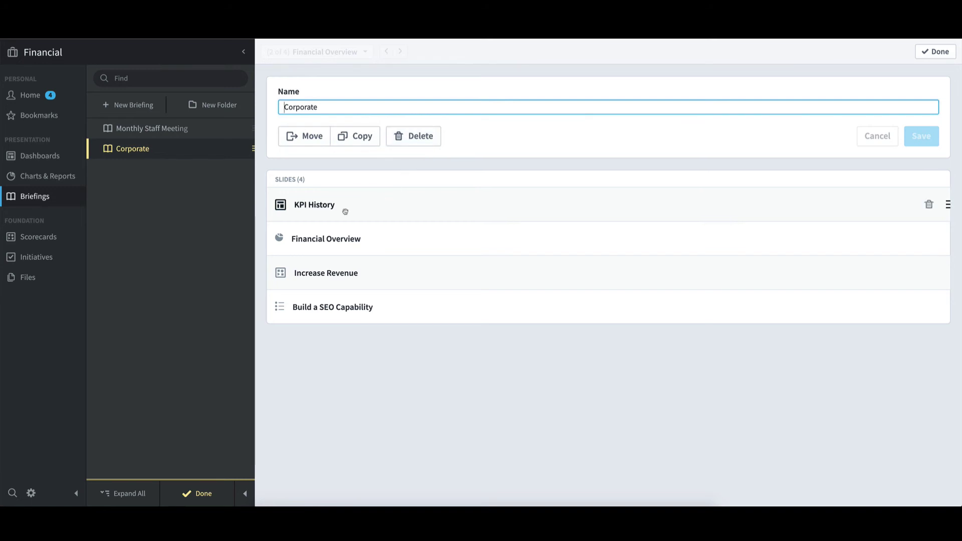
{"action": "mouse_move", "coordinate": [308, 237]}
{"action": "left_mouse_down"}
{"action": "mouse_move", "coordinate": [315, 205]}
{"action": "mouse_move", "coordinate": [323, 241]}
{"action": "left_mouse_up"}
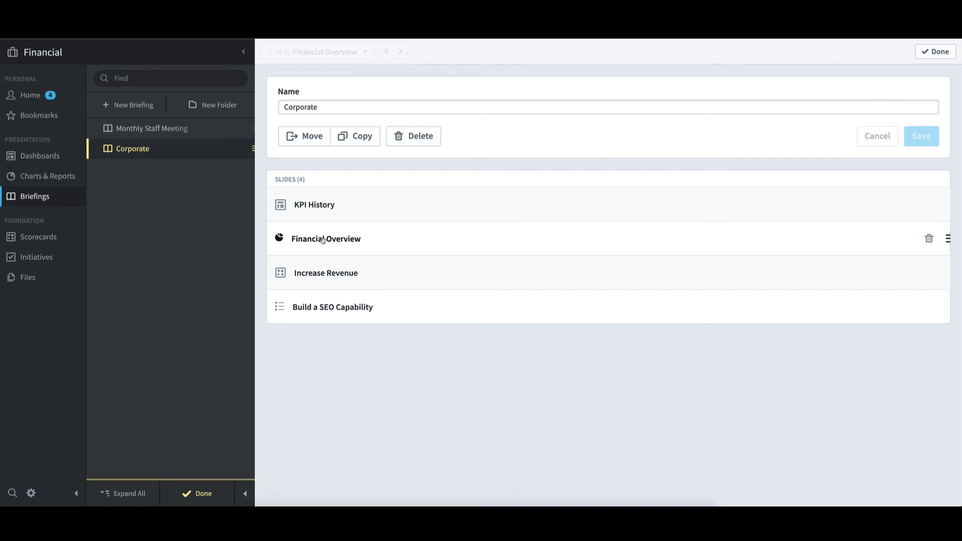
{"action": "left_click", "coordinate": [930, 239]}
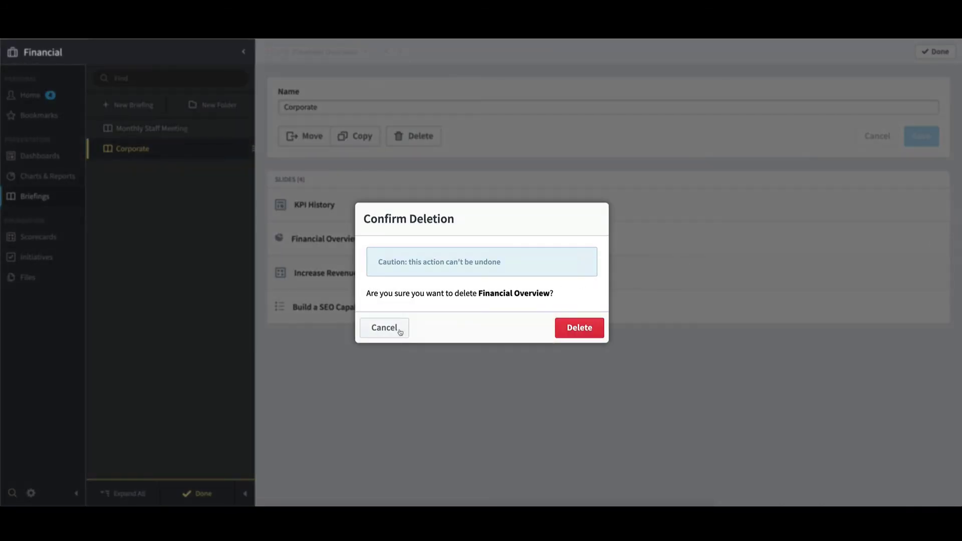
{"action": "left_click", "coordinate": [385, 328]}
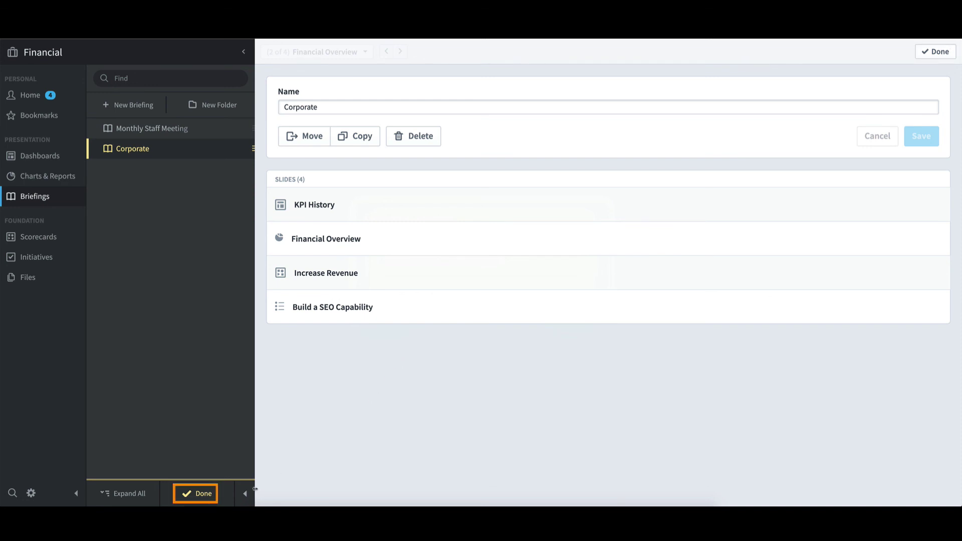
{"action": "left_click", "coordinate": [200, 493]}
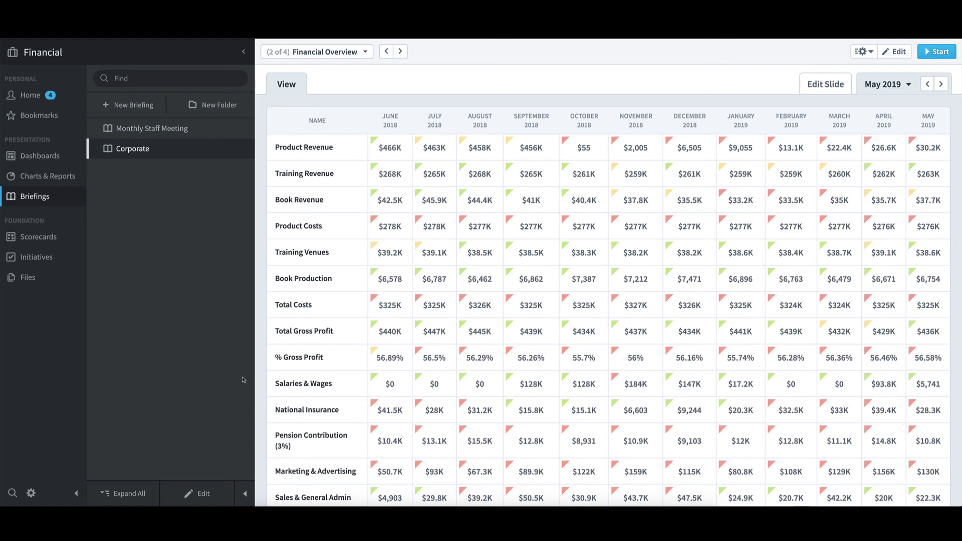